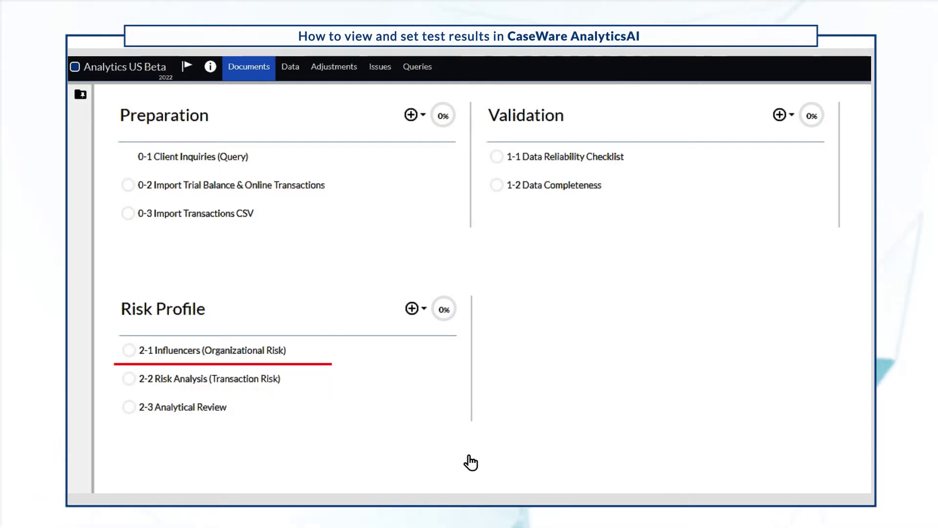
Open the 2-2 Risk Analysis (Transaction Risk) results from Risk Profile on the Documents page.
mouse_move(260, 394)
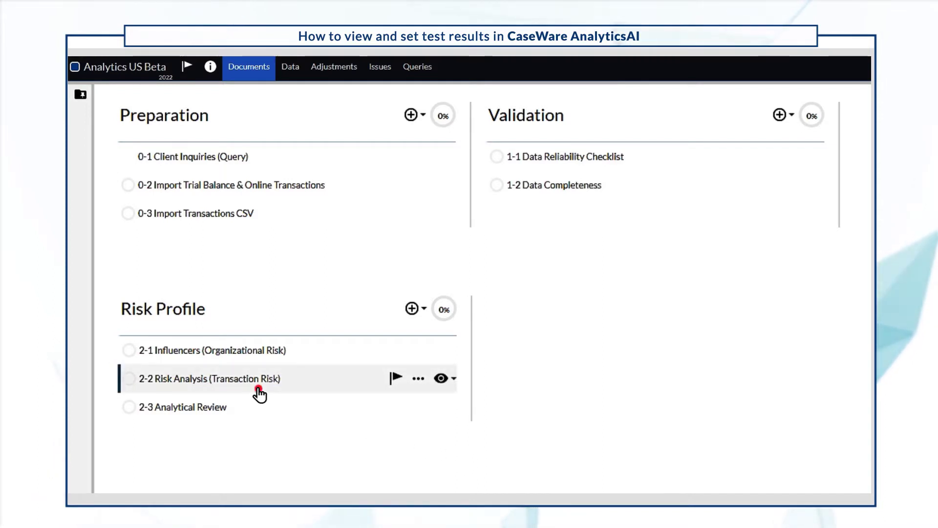
click(260, 394)
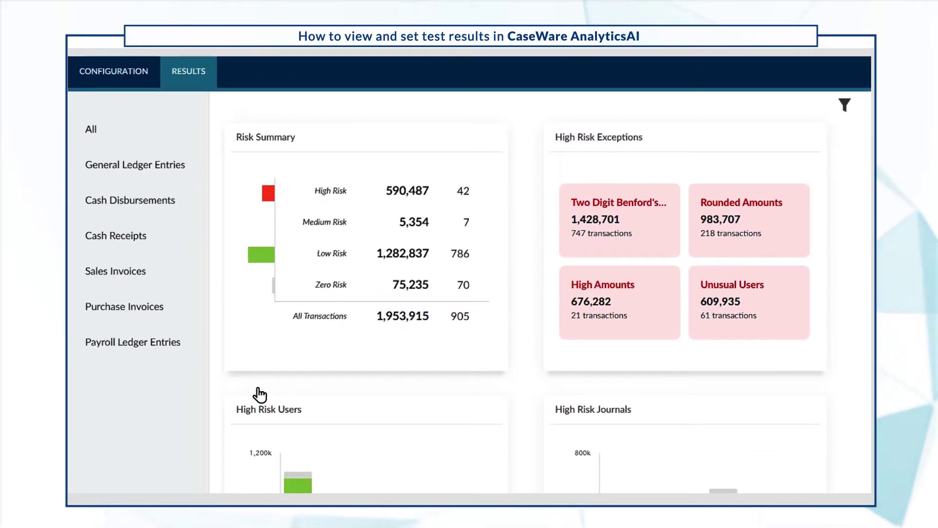
Review the results dashboard and apply a Medium Risk filter from the Risk Summary card.
scroll(260, 394, down, 2)
scroll(260, 394, down, 7)
scroll(260, 394, up, 8)
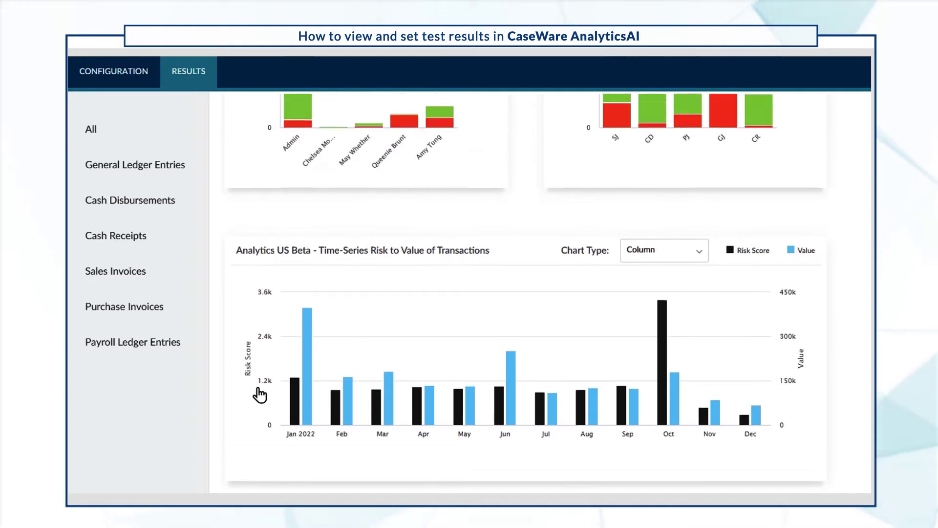
scroll(260, 394, up, 1)
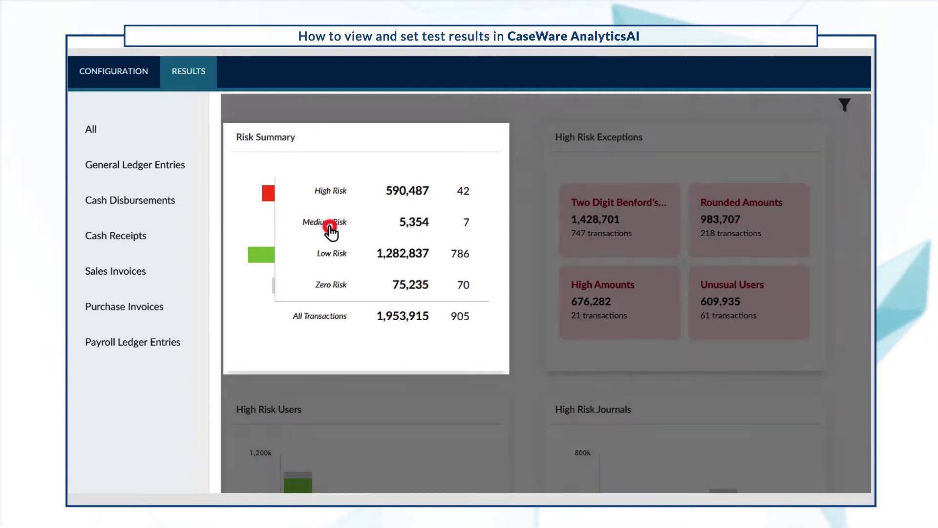
click(331, 226)
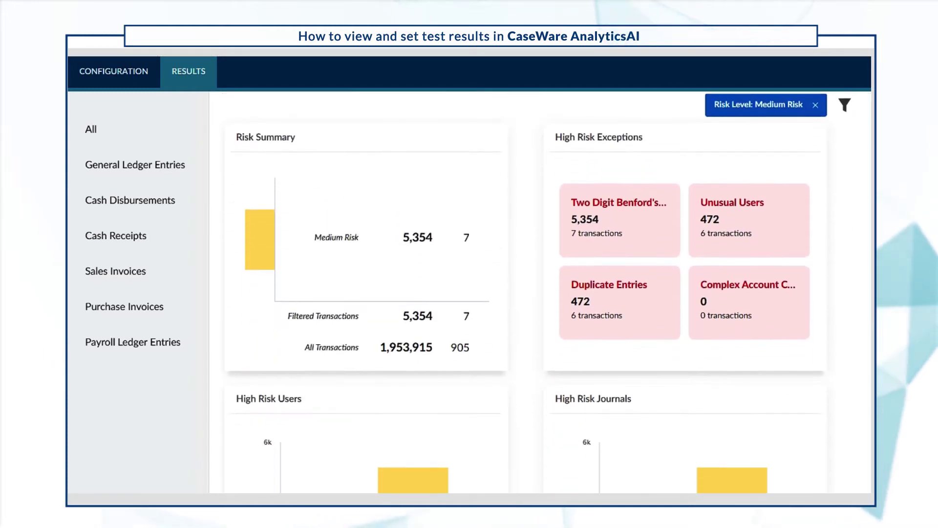
scroll(329, 228, down, 4)
scroll(537, 293, down, 4)
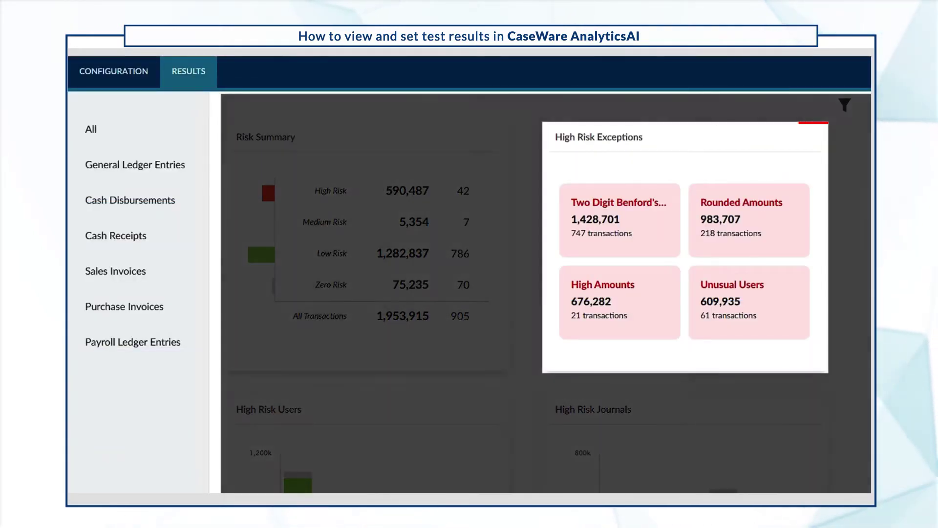
Filter the results to the Unusual Users test from High Risk Exceptions.
click(744, 327)
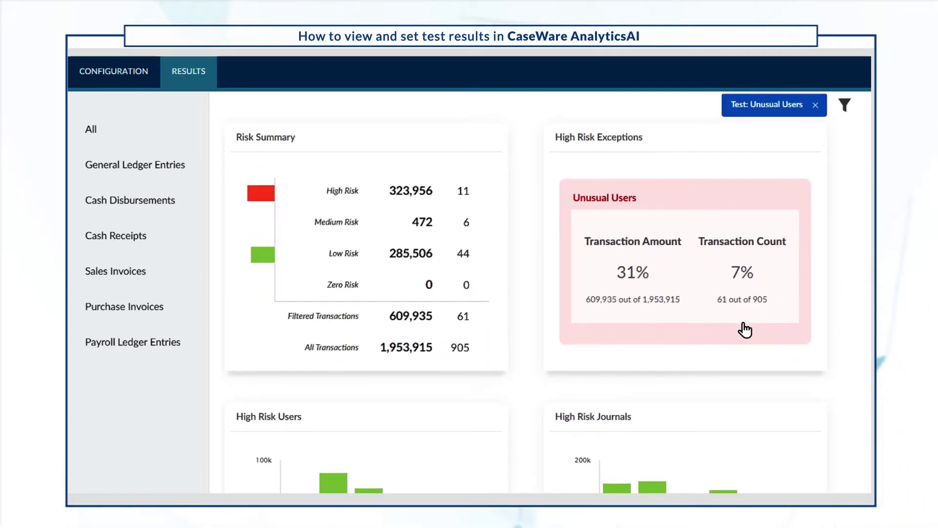
scroll(744, 326, down, 5)
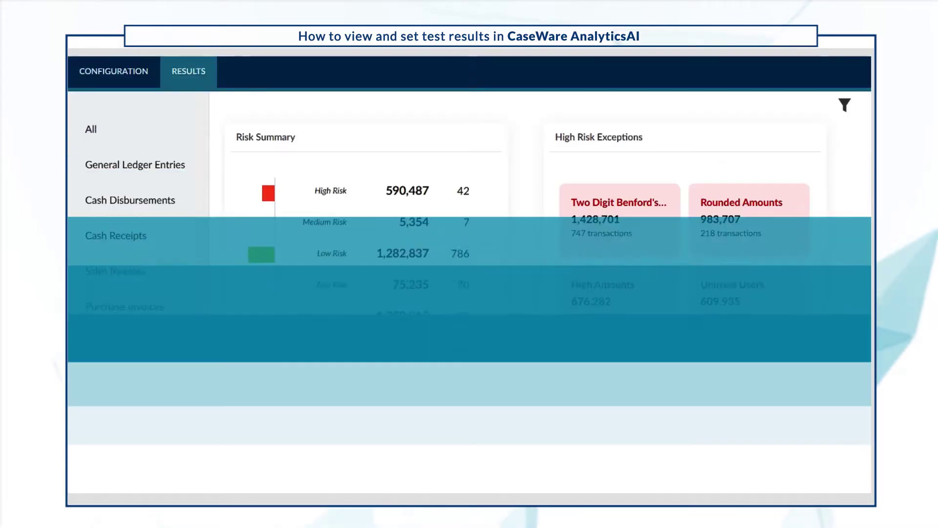
scroll(743, 324, down, 5)
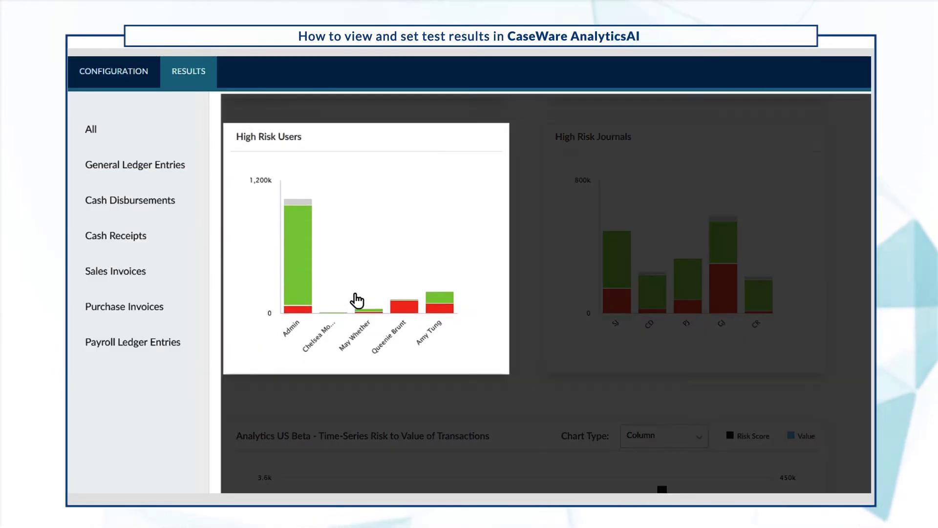
Filter to the rightmost user's transactions in the High Risk Users chart.
mouse_move(299, 295)
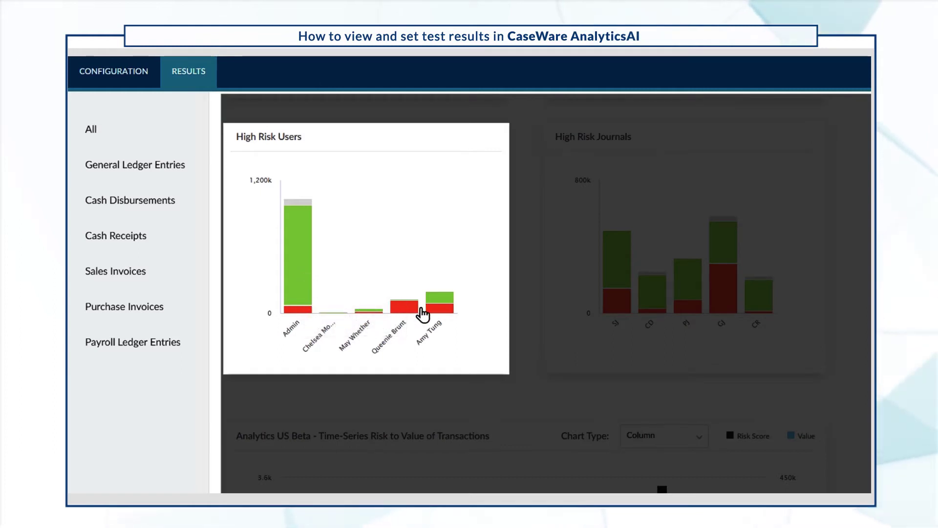
mouse_move(440, 317)
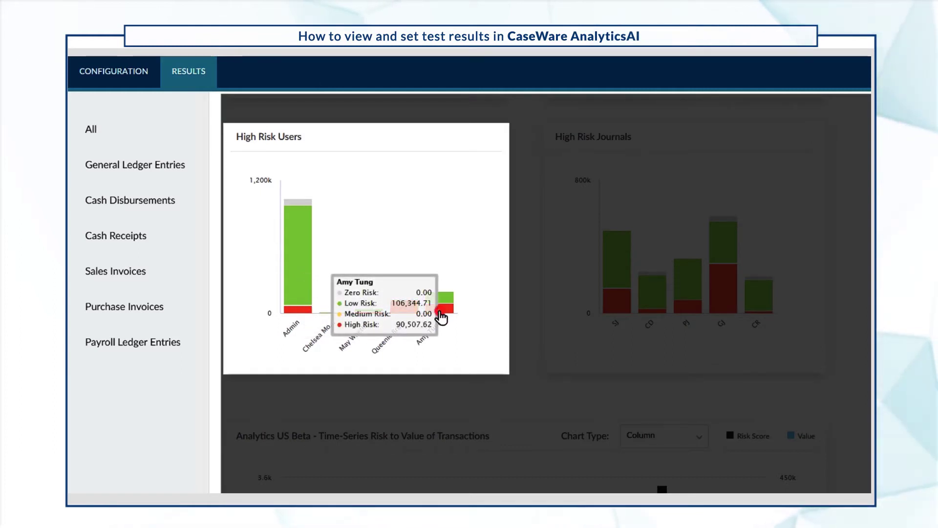
click(442, 318)
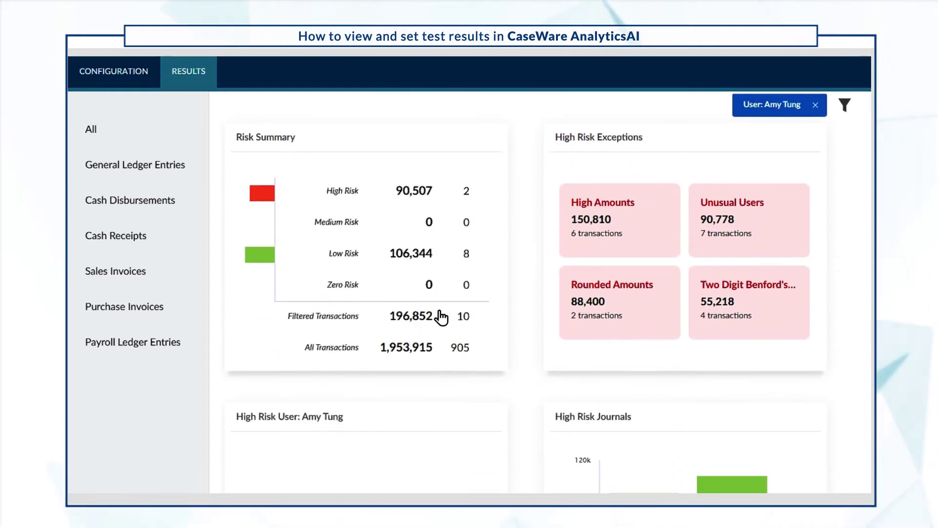
scroll(441, 318, down, 4)
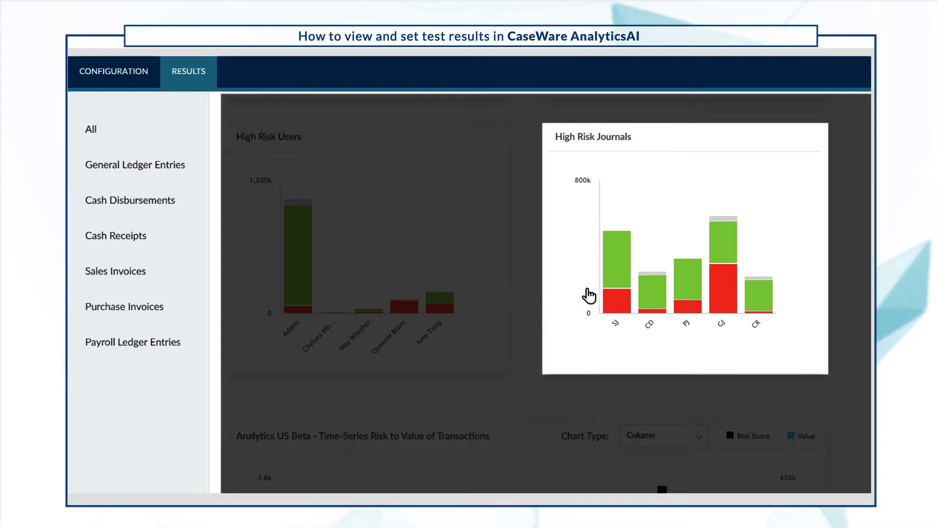
Filter to the SJ journal and check October's 3,389 risk score across 199 transactions.
mouse_move(617, 291)
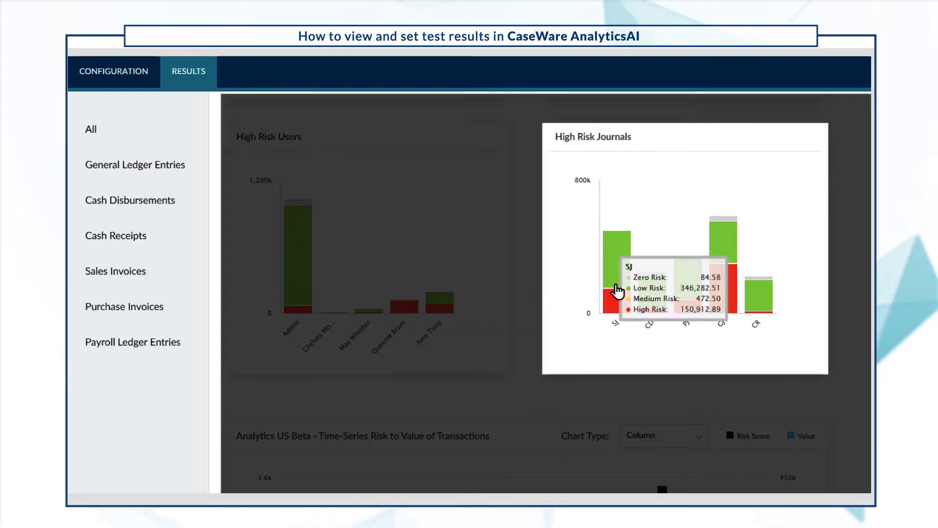
click(617, 291)
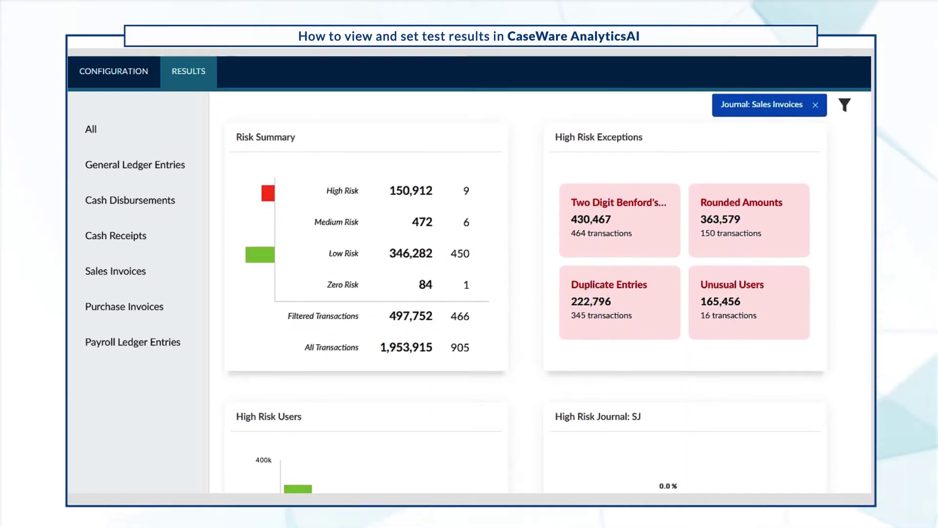
scroll(543, 293, down, 4)
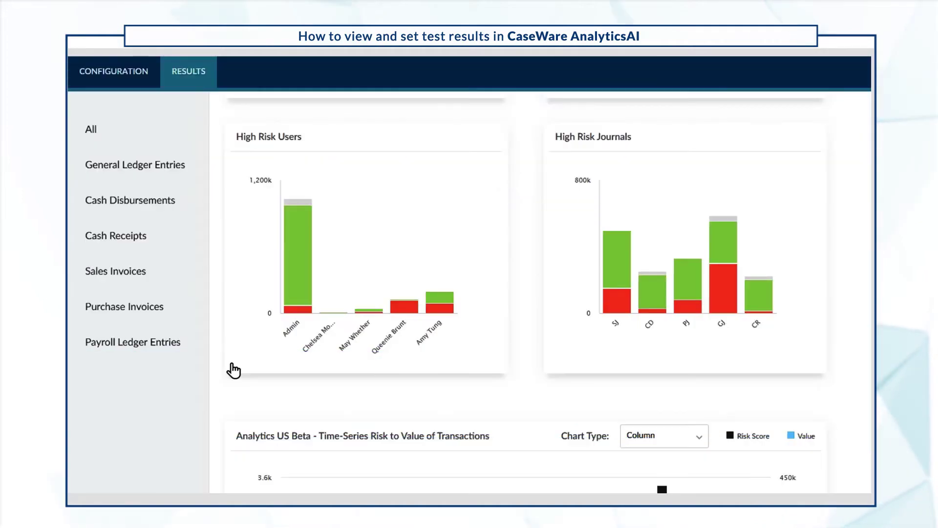
scroll(230, 369, down, 5)
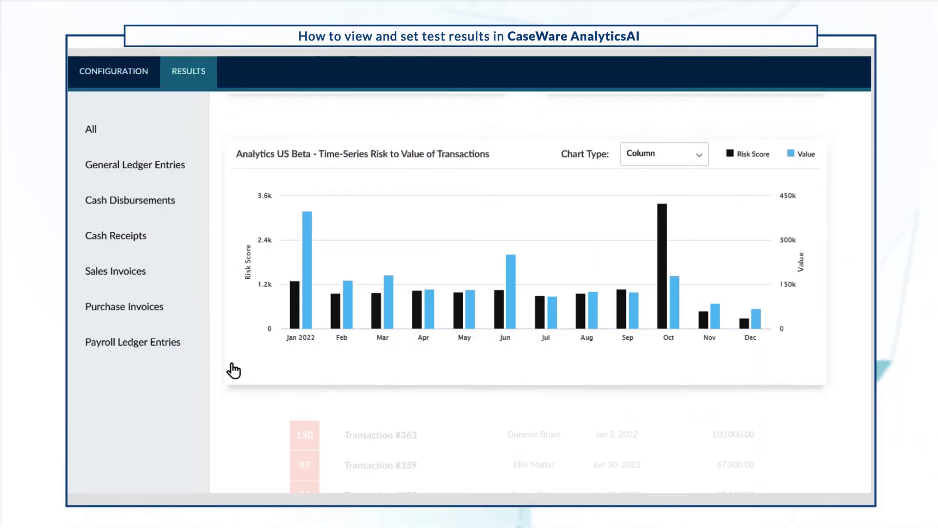
mouse_move(663, 236)
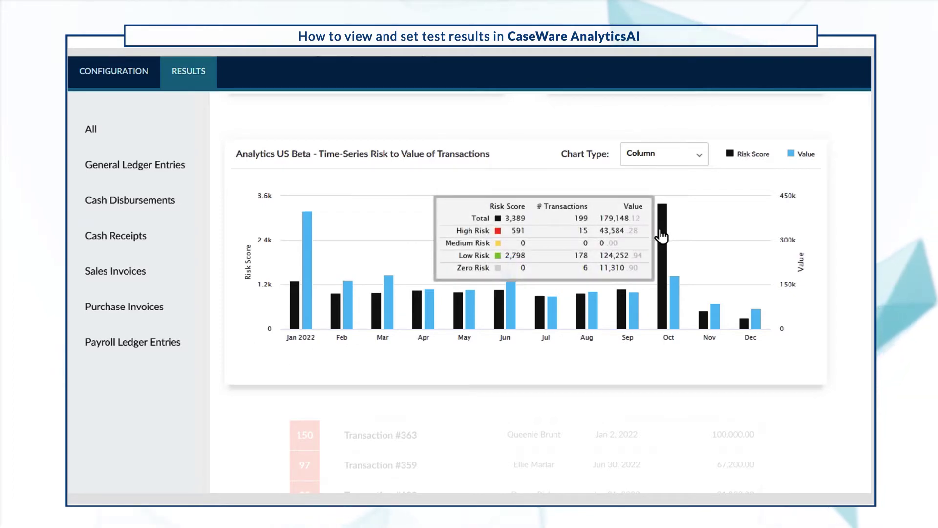
Expand Transaction #783 in the transactions table to see which tests flagged it.
scroll(662, 236, down, 15)
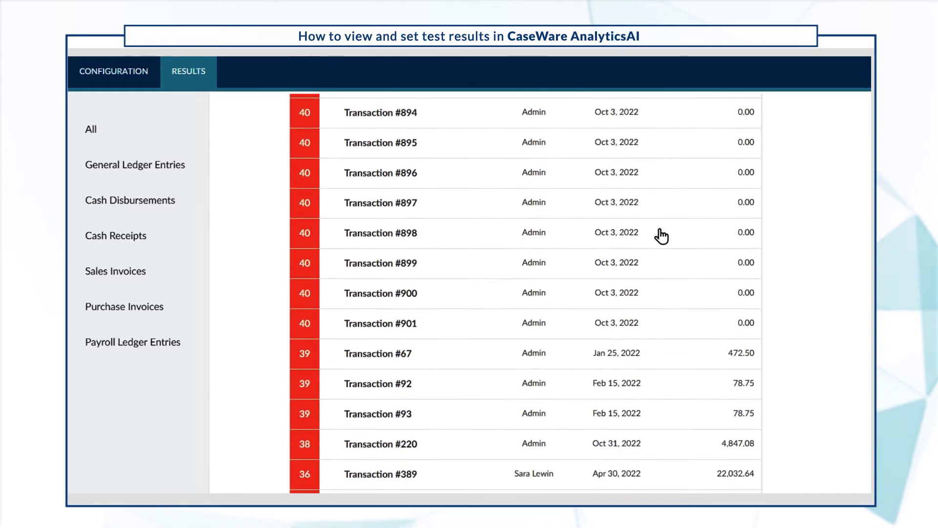
scroll(662, 237, down, 15)
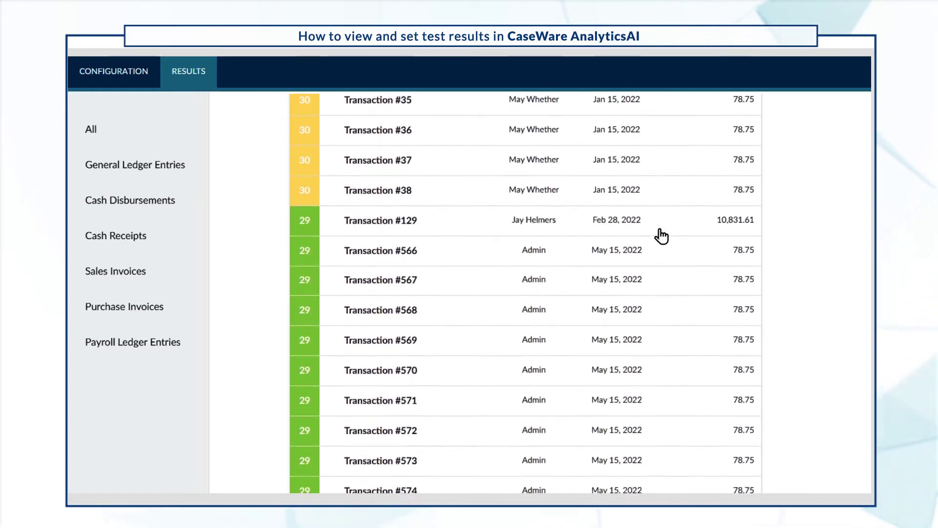
scroll(662, 237, down, 3)
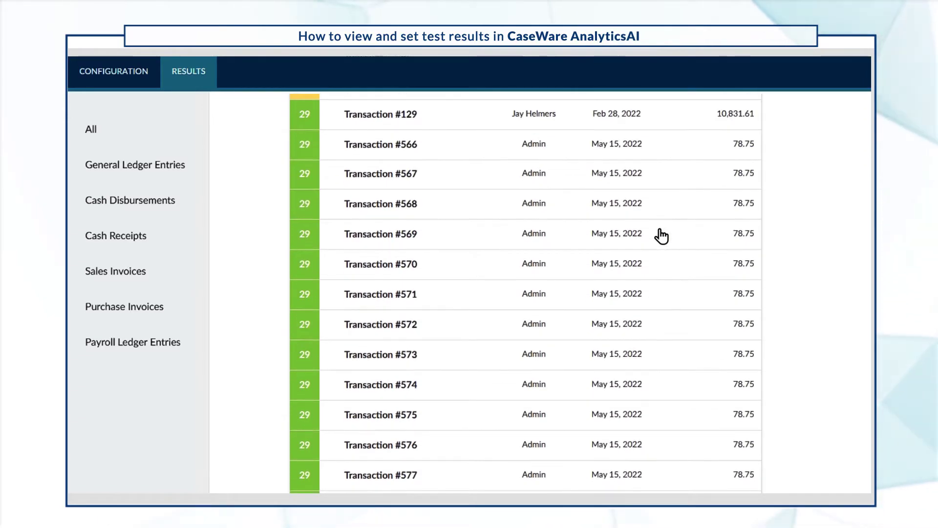
scroll(662, 237, up, 15)
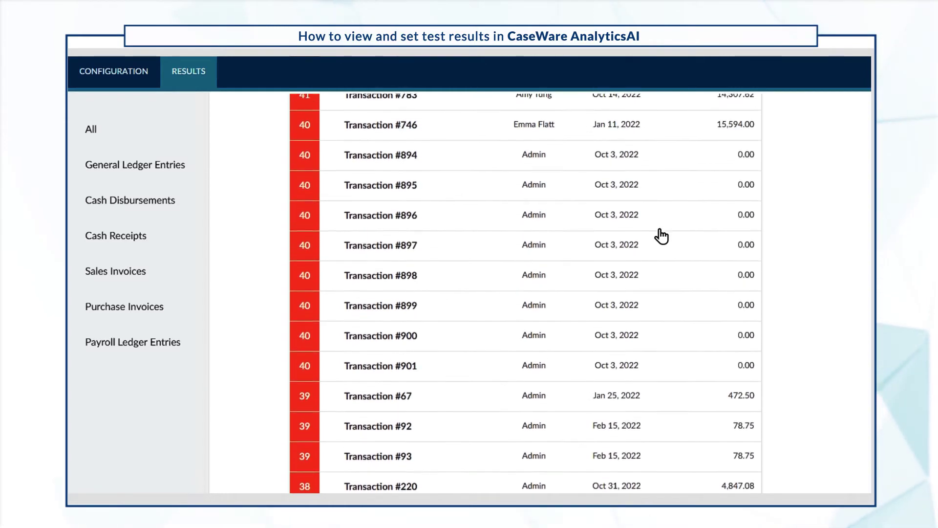
click(380, 116)
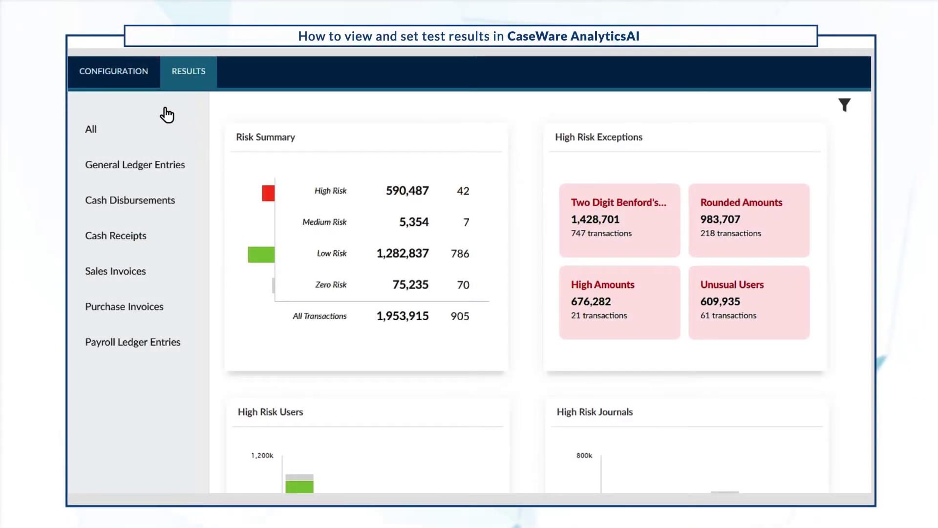
Disable Duplicate Entries, set Unusual Account Combinations to score 15 and 5 percent, and rerun.
click(112, 82)
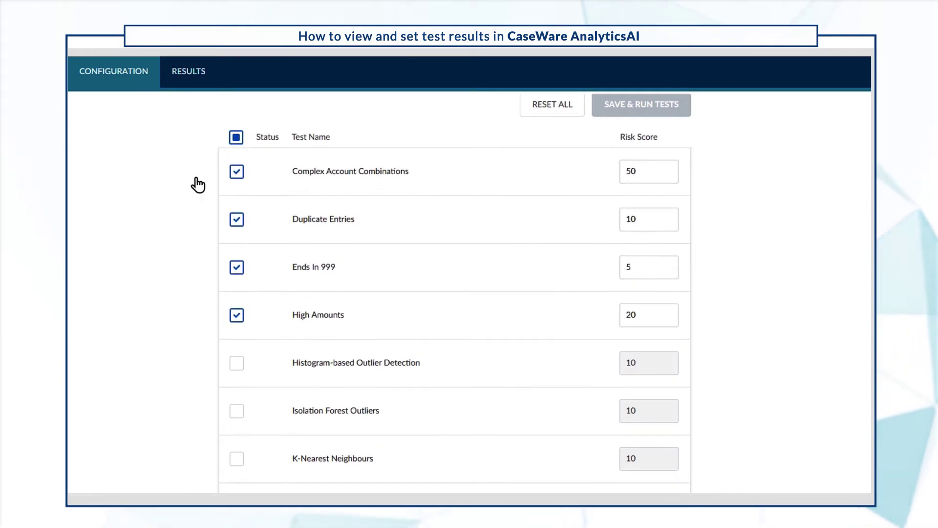
click(236, 220)
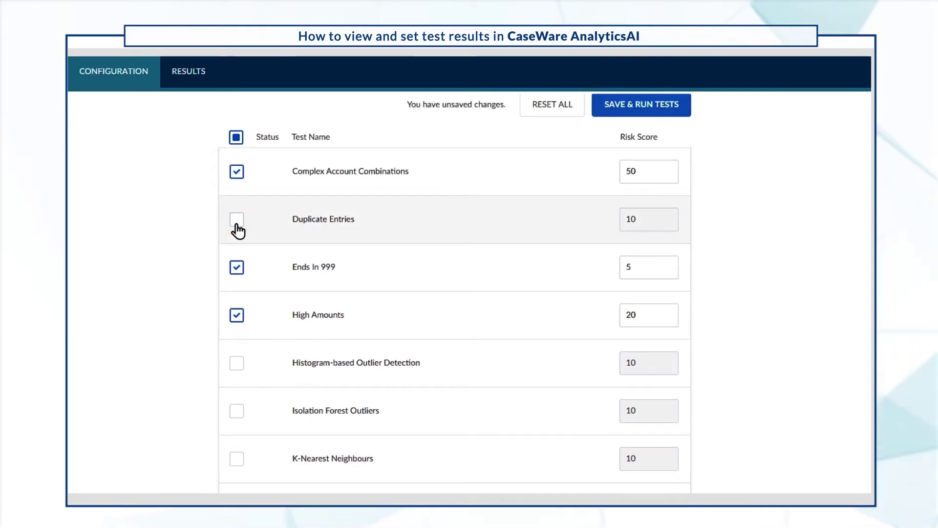
scroll(238, 230, down, 4)
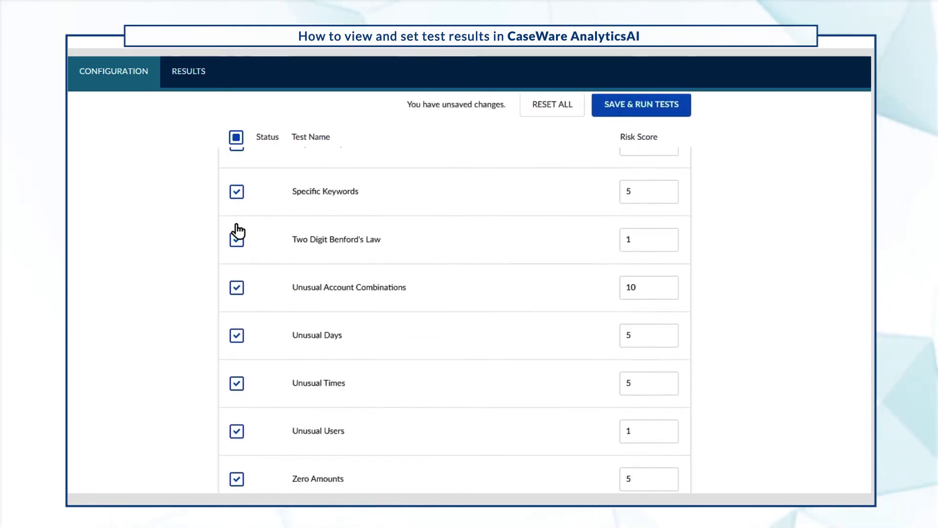
click(355, 289)
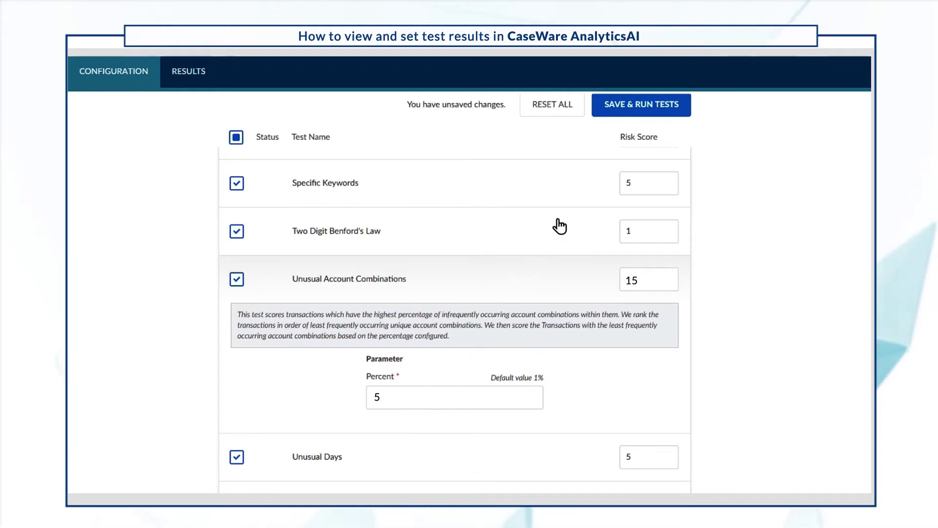
click(634, 117)
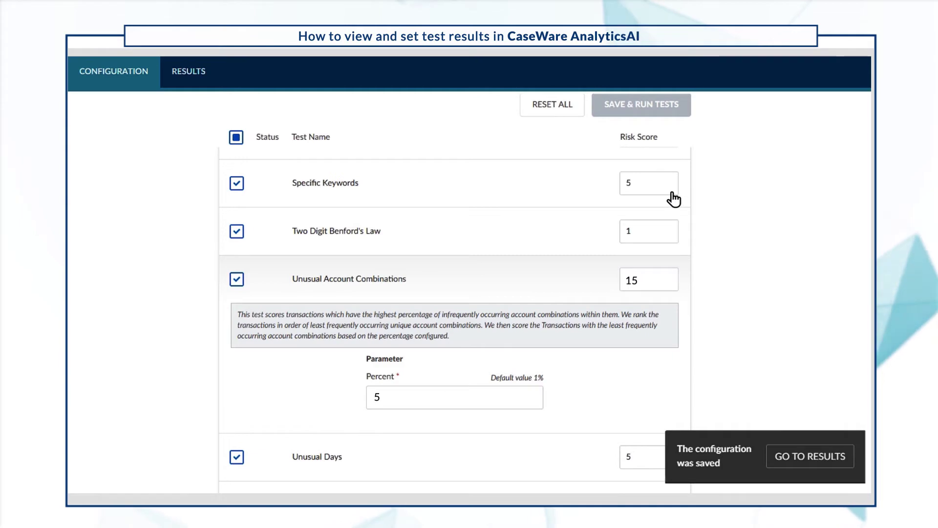
click(807, 465)
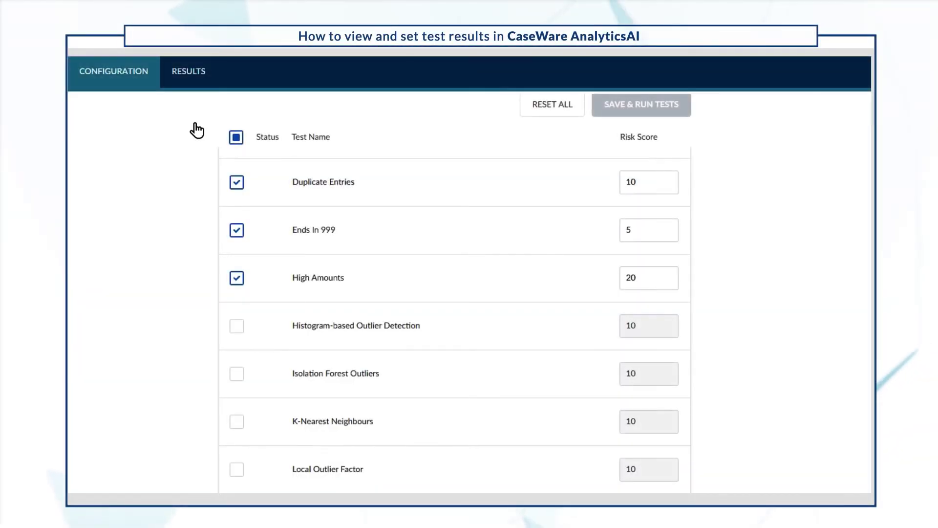
click(340, 192)
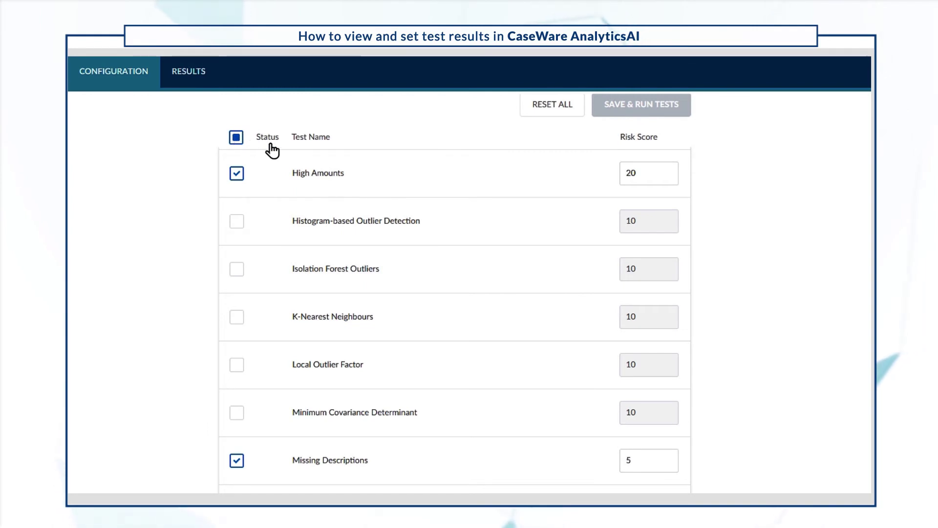
Change the High Amounts Percentile to 99.8 and save and rerun the tests.
click(383, 176)
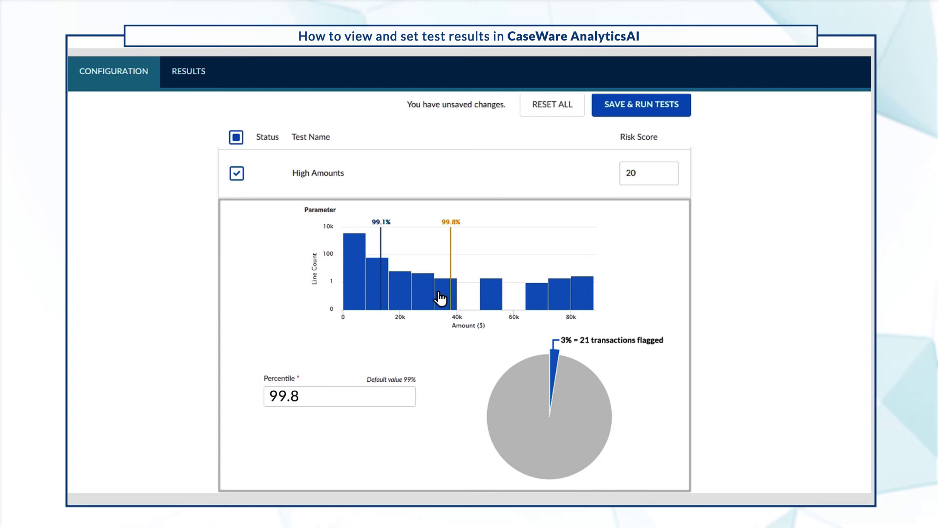
click(639, 116)
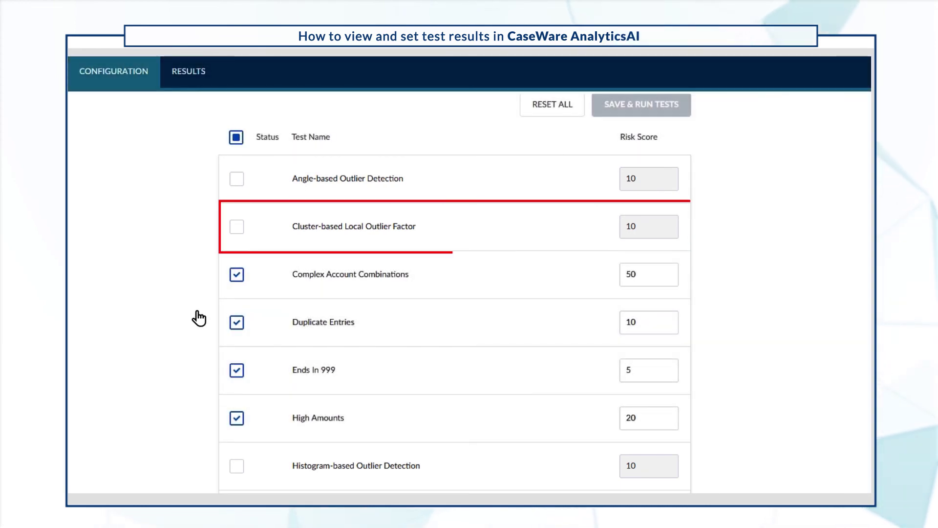
Switch on Cluster-based Local Outlier Factor, save and rerun, then go to the results.
click(237, 227)
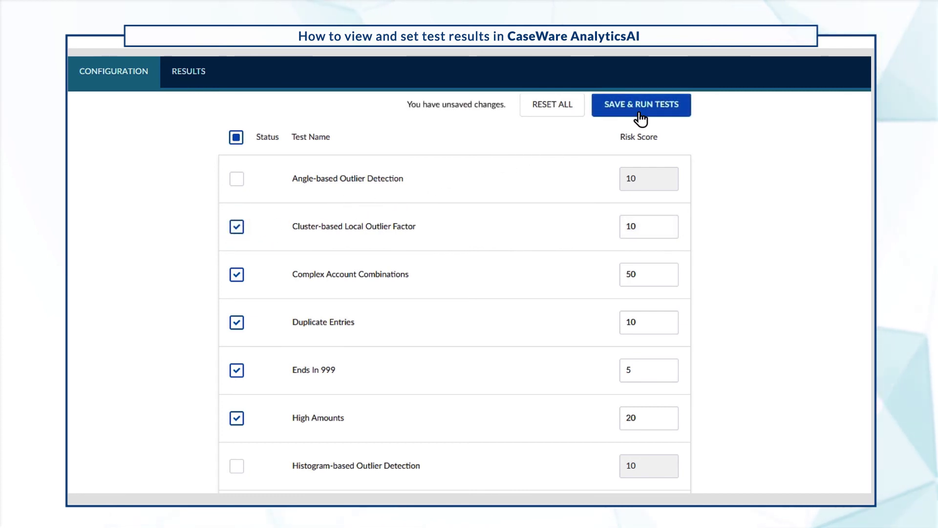
click(640, 116)
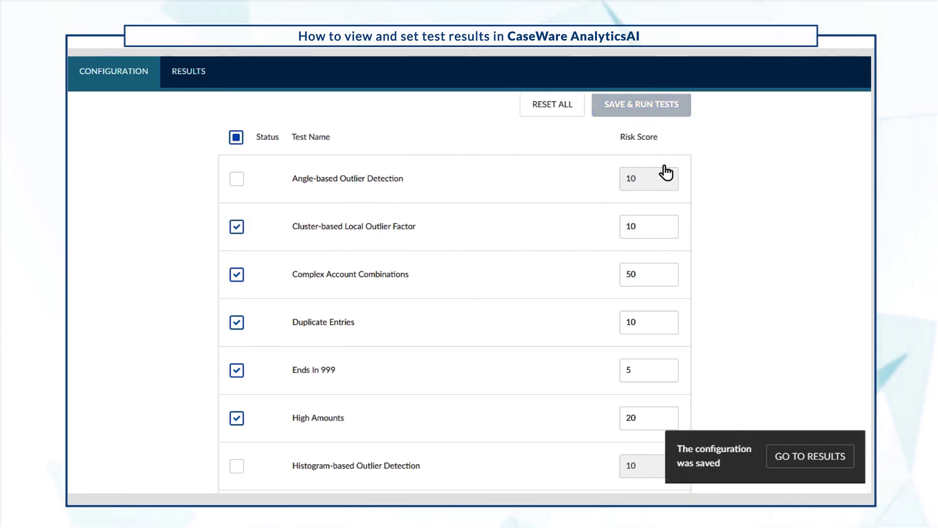
click(806, 457)
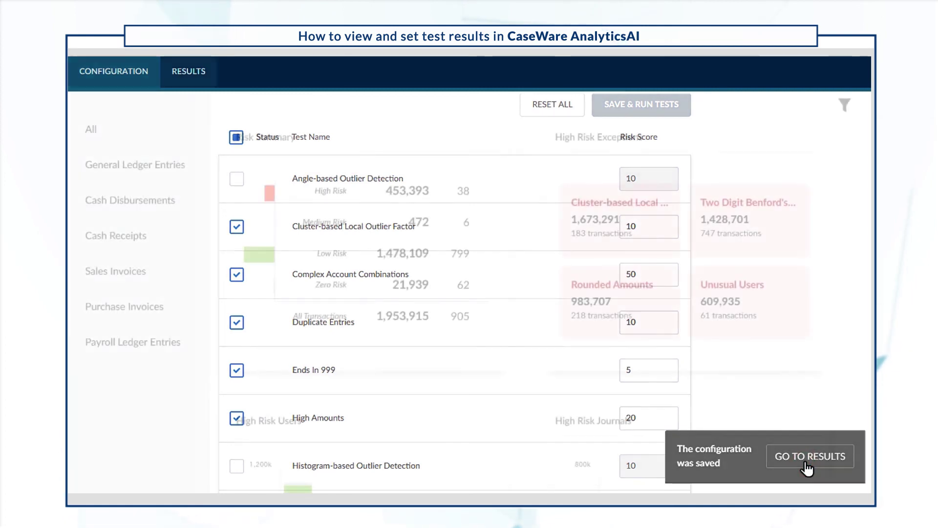